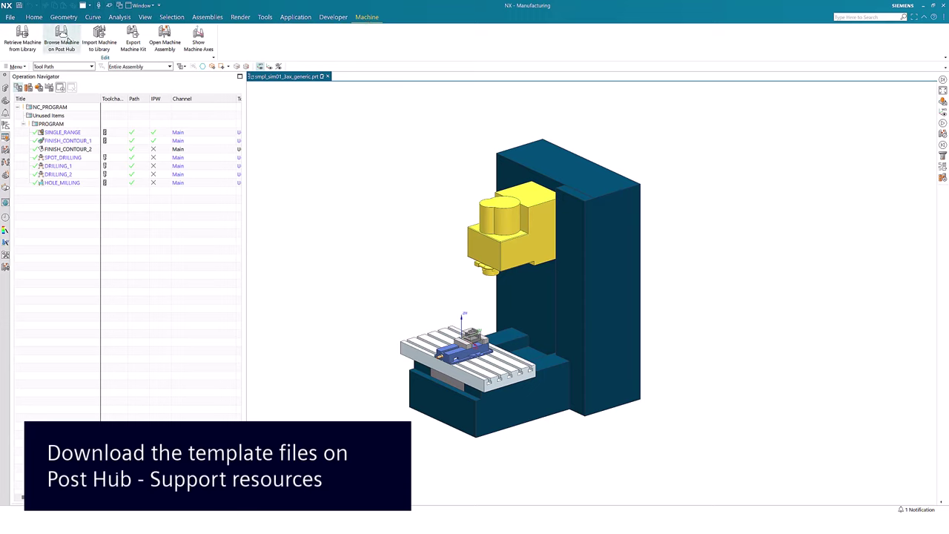
- From Post Hub's Support Resources page, download the NX CAM Setup Templates package
left_click(66, 41)
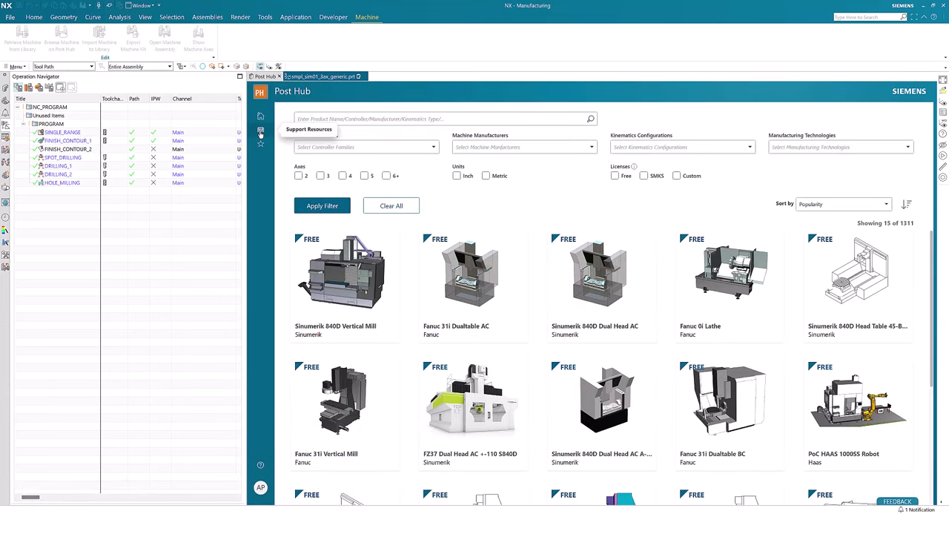
left_click(260, 132)
scroll(534, 335, "down", 2)
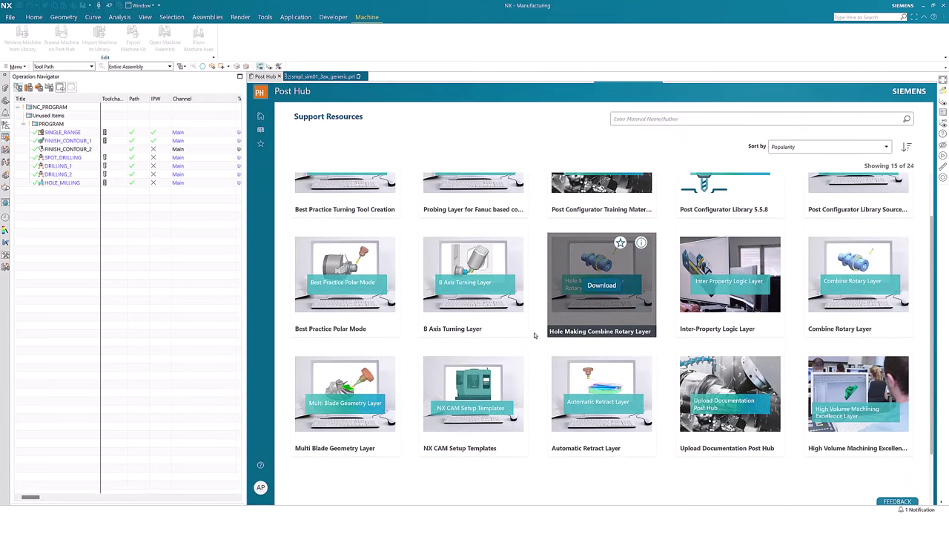
mouse_move(491, 383)
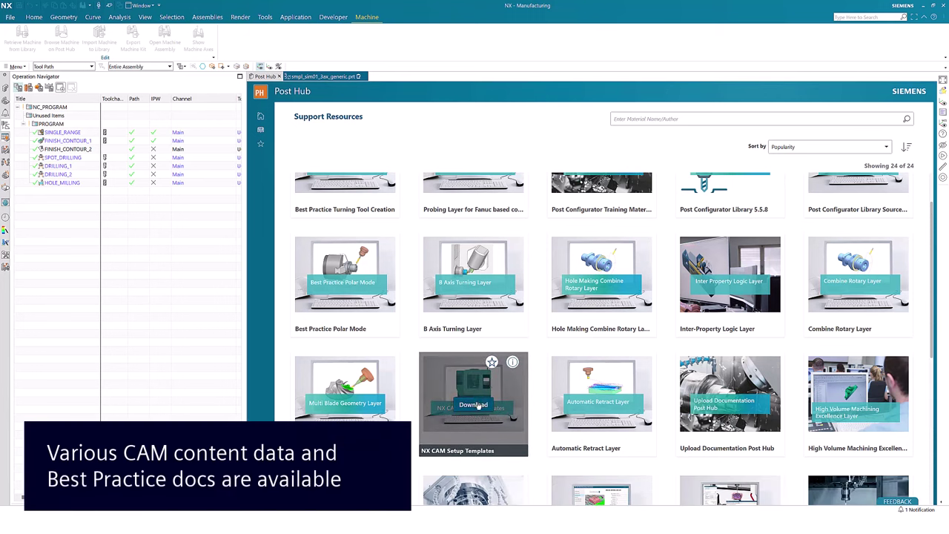
left_click(479, 414)
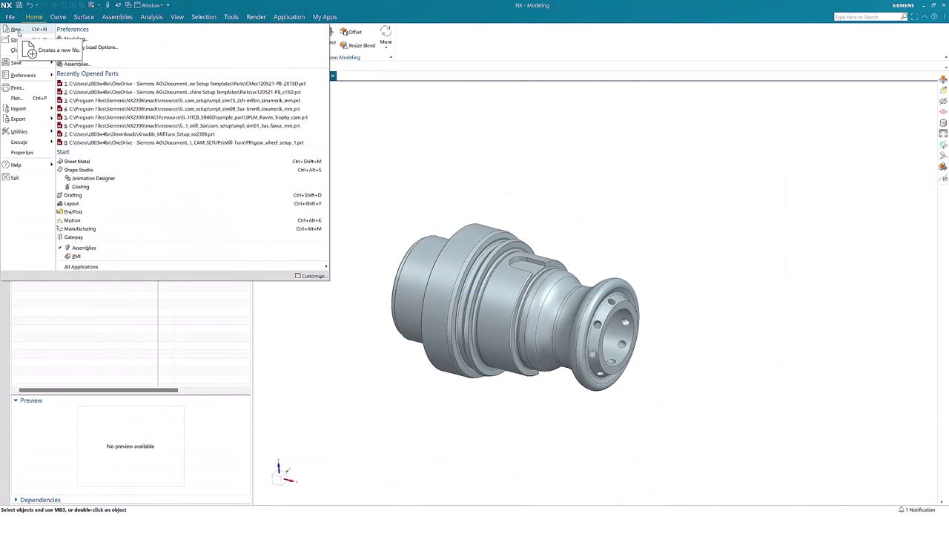
- Create CMxx120521-PB-ZX15D_setup_1.prt from the Mill Turn - Dual Spindle, Lower Turret, B-Axis template
left_click(17, 30)
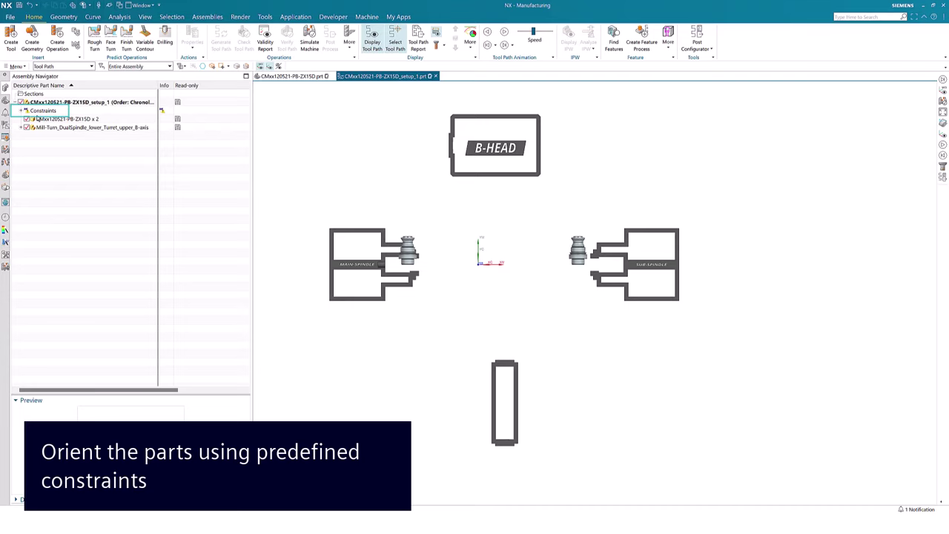
- Edit both Align constraints, making each part copy the moving object for main and sub spindle
left_click(23, 111)
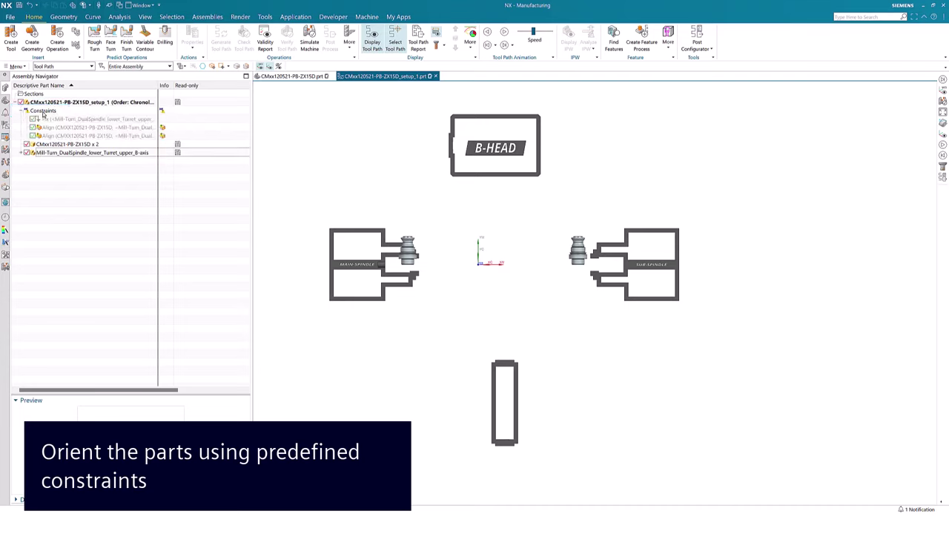
left_click(61, 129)
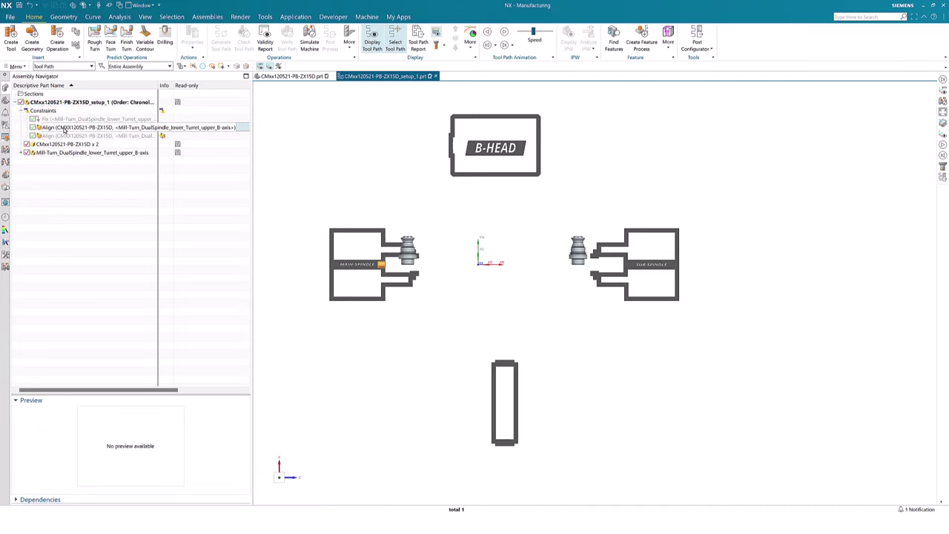
double_click(64, 129)
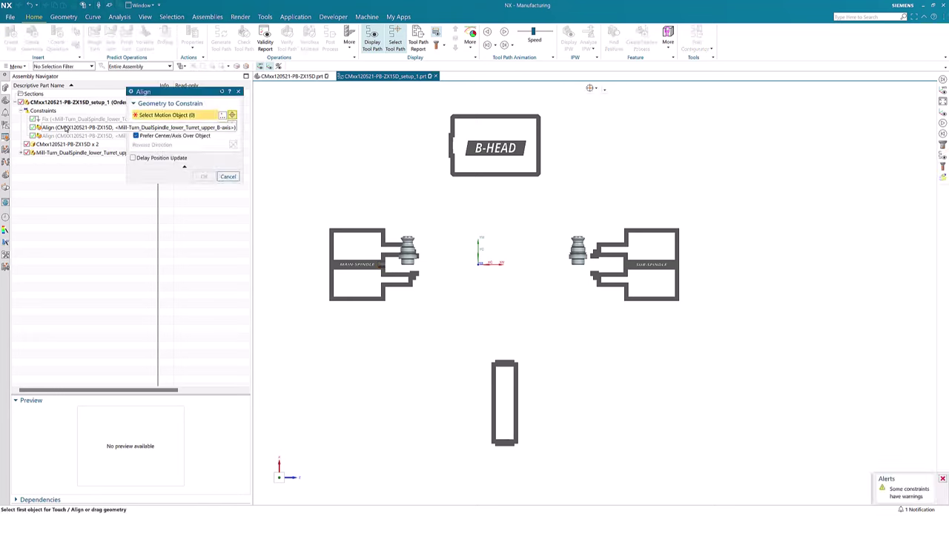
left_click(413, 266)
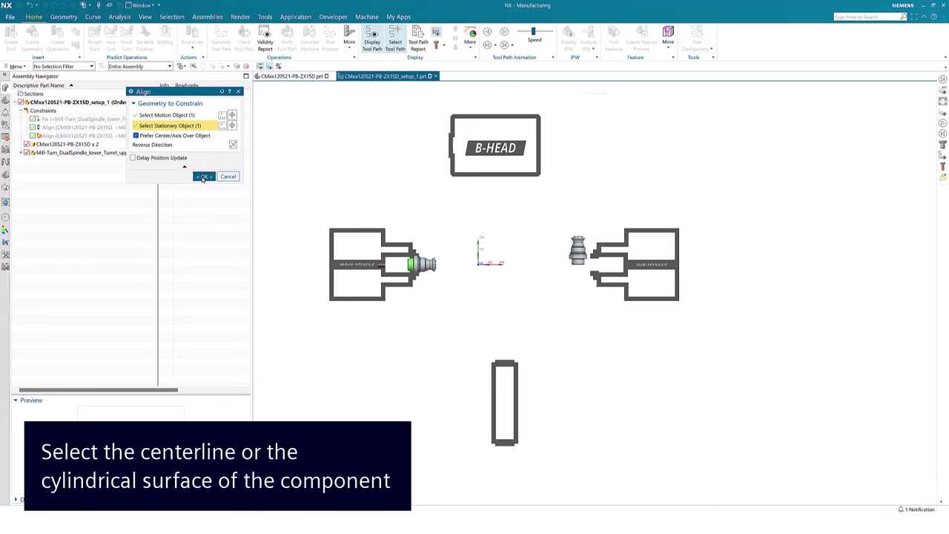
left_click(204, 176)
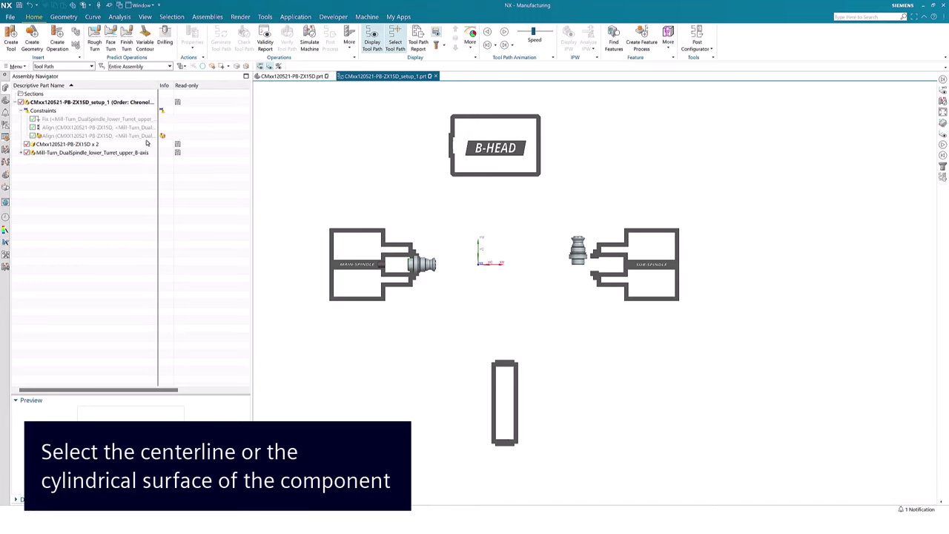
double_click(92, 135)
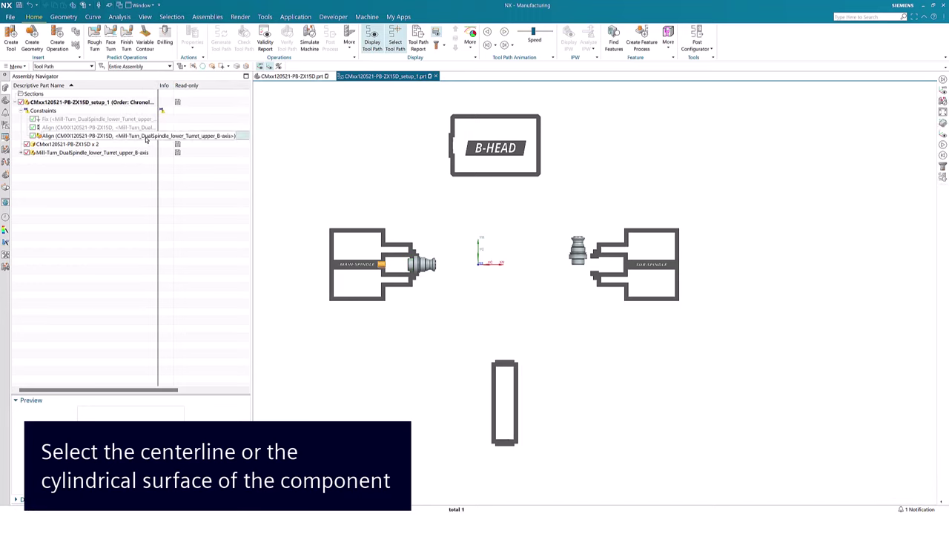
left_click(584, 271)
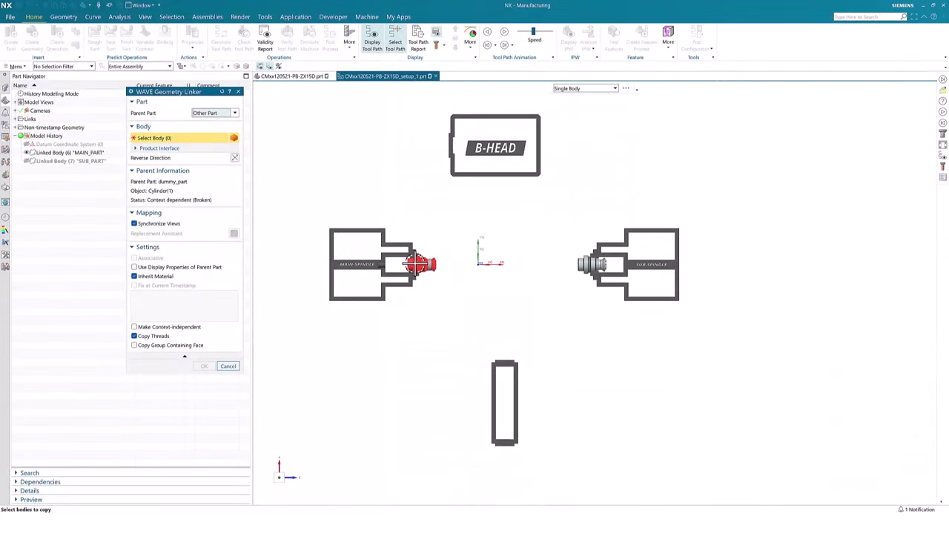
- Link the MAIN_PART and SUB_PART linked bodies to the CMxx120521-PB-ZX15D part body
left_click(419, 266)
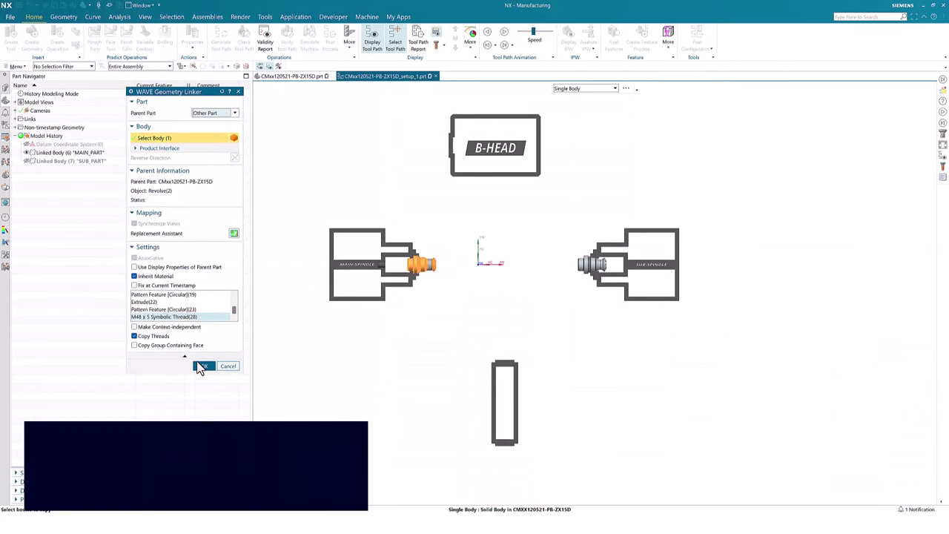
left_click(204, 364)
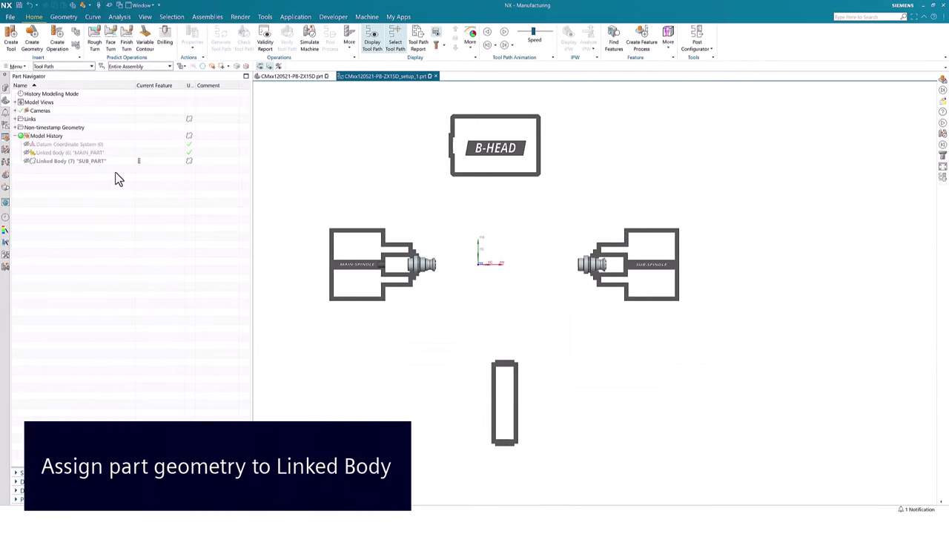
double_click(62, 160)
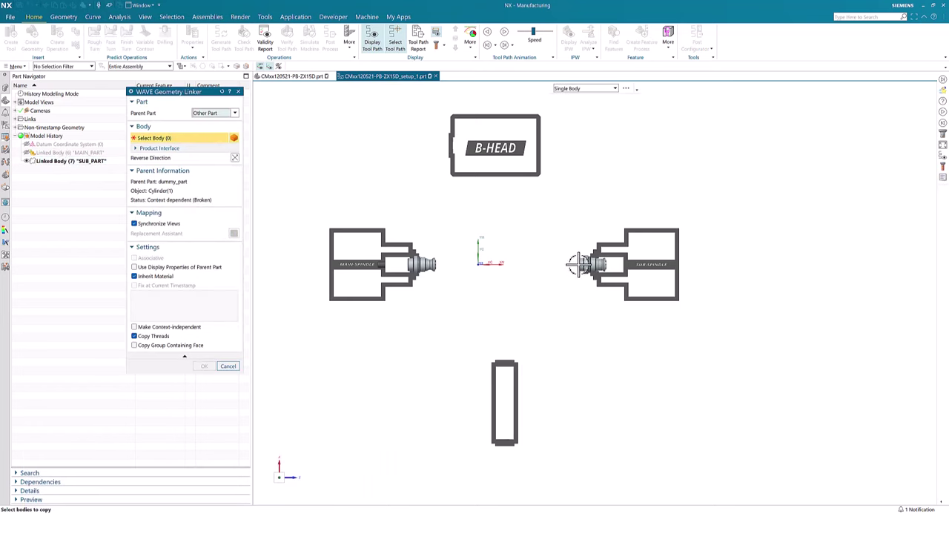
left_click(591, 264)
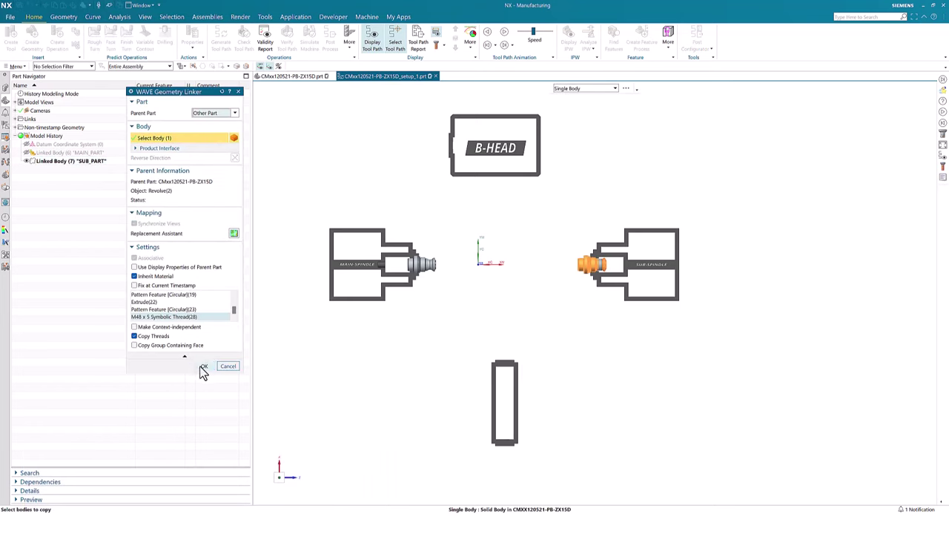
left_click(203, 366)
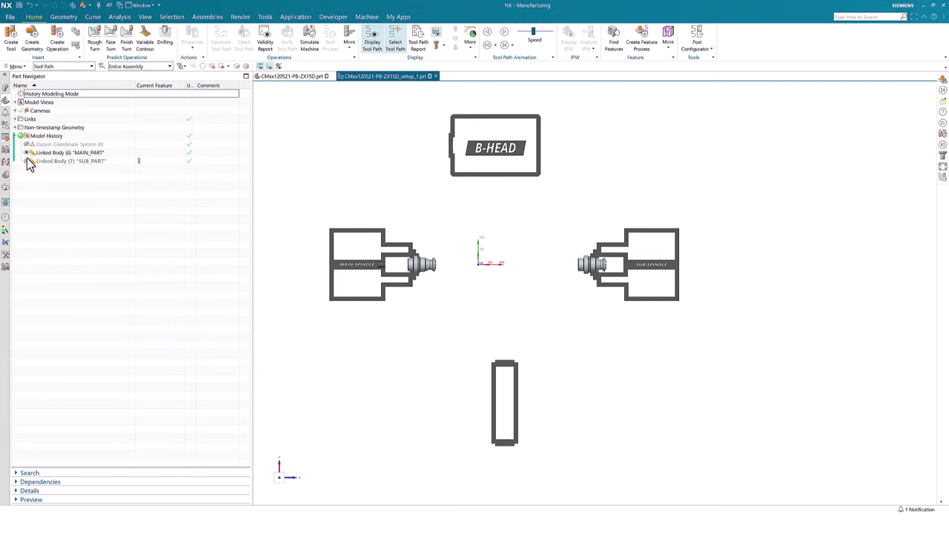
- Collapse Constraints and uncheck CMxx120521-PB-ZX15D x 2 to hide the original copies
left_click(5, 89)
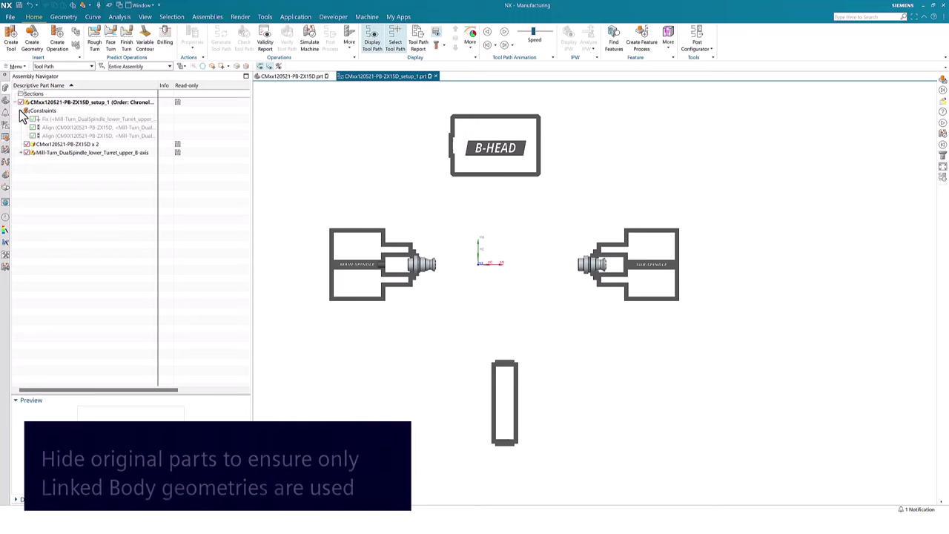
left_click(21, 111)
left_click(26, 118)
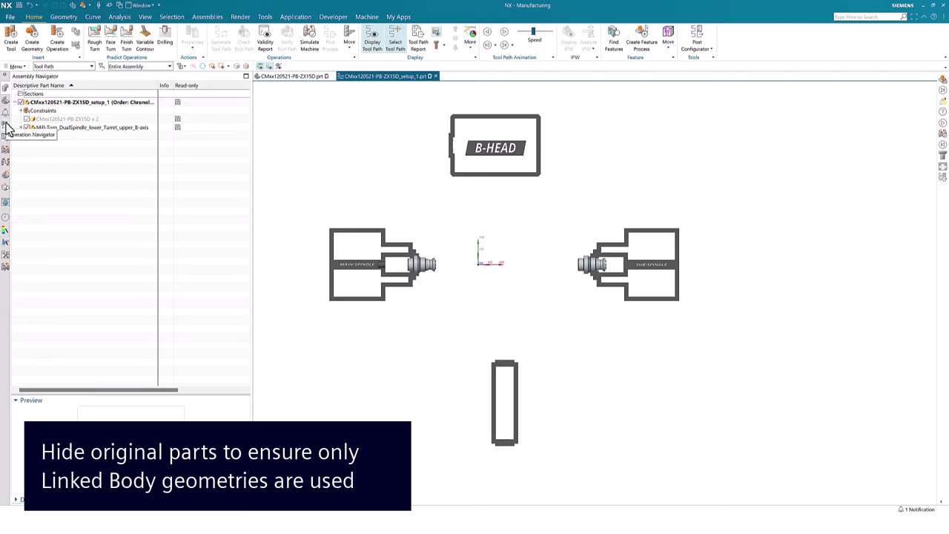
- Expand the CSYS_MAIN and CSYS_SUB geometry groups and open WORKPIECE_MAIN's part geometry
left_click(6, 127)
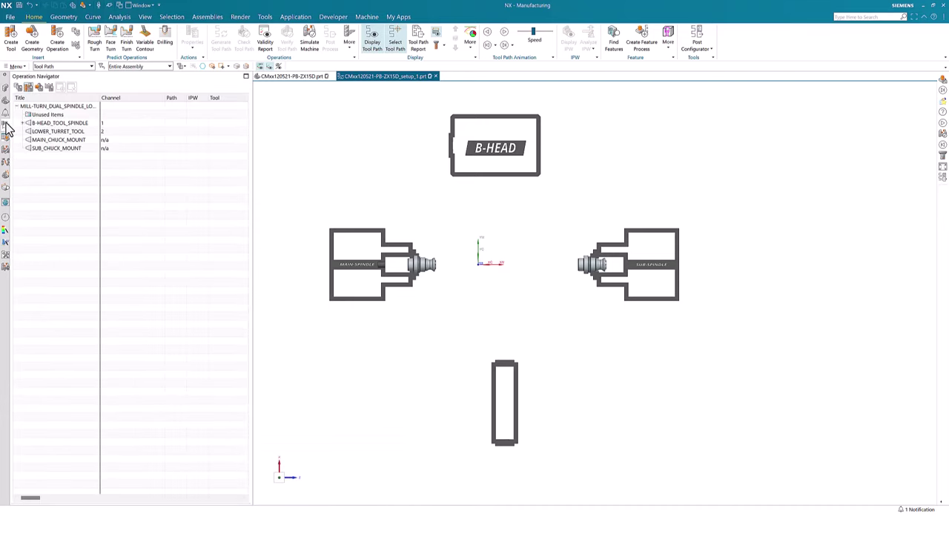
left_click(38, 87)
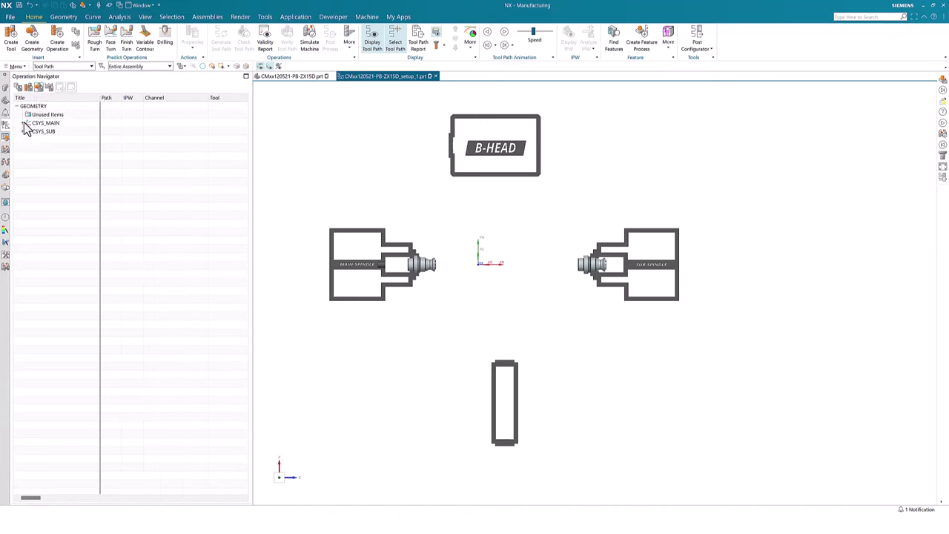
left_click(24, 123)
left_click(24, 140)
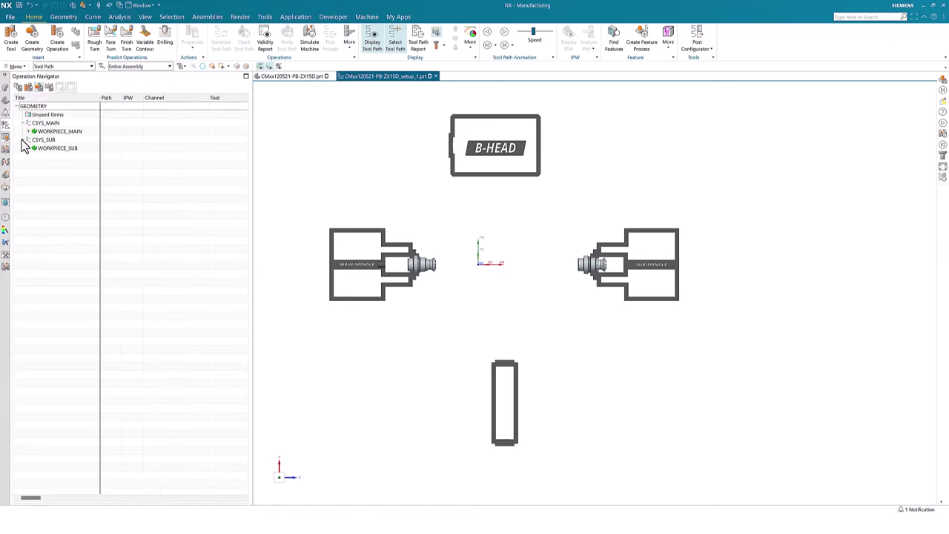
left_click_drag(51, 133, 66, 131)
double_click(66, 131)
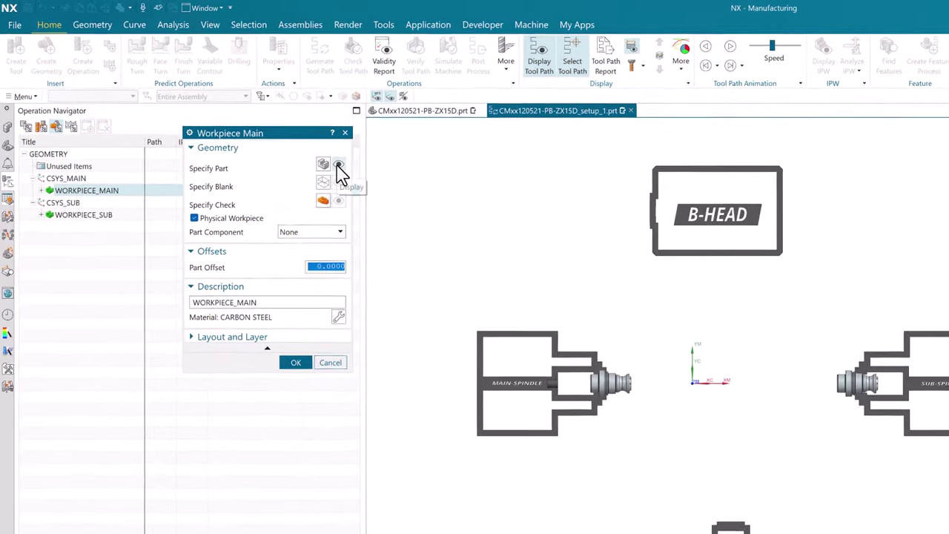
left_click(338, 164)
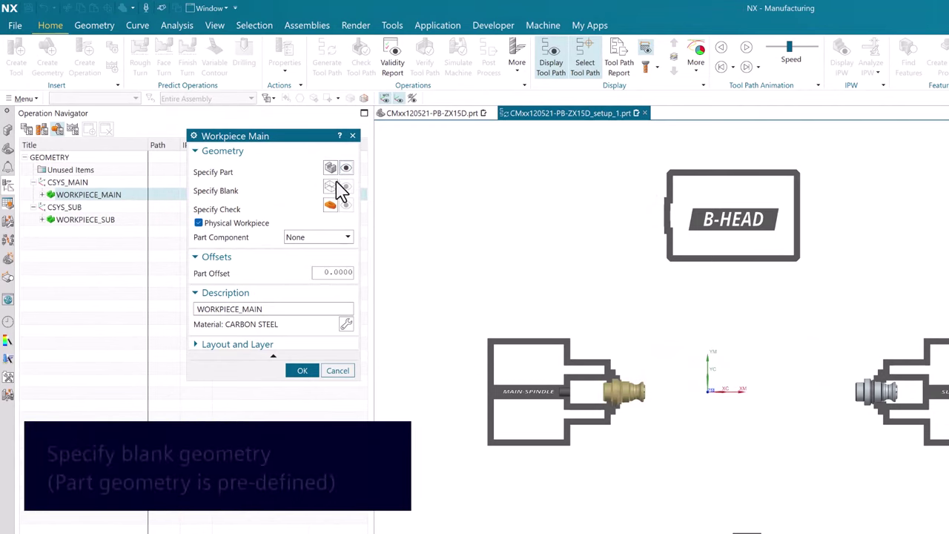
- Define the blank as a Bounding Cylinder with height 120 and diameter 80
left_click(333, 187)
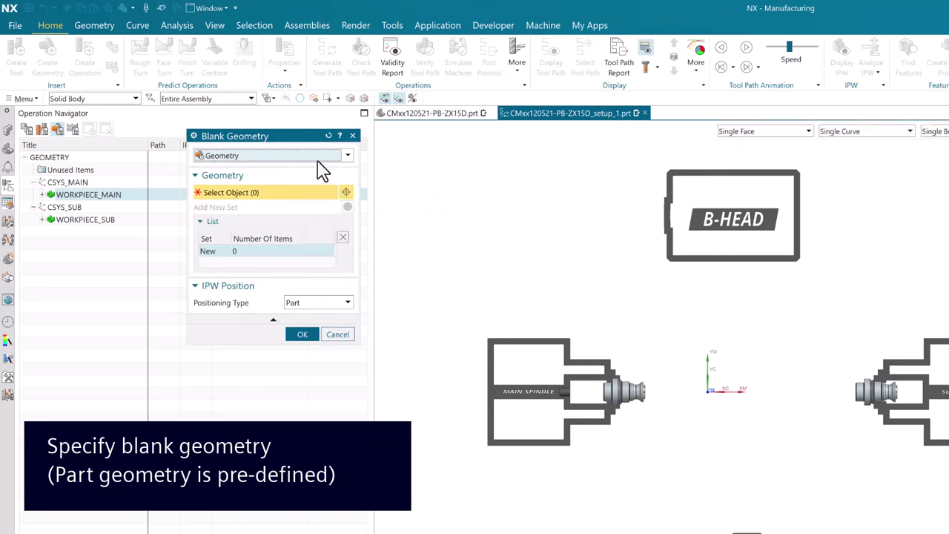
left_click(318, 156)
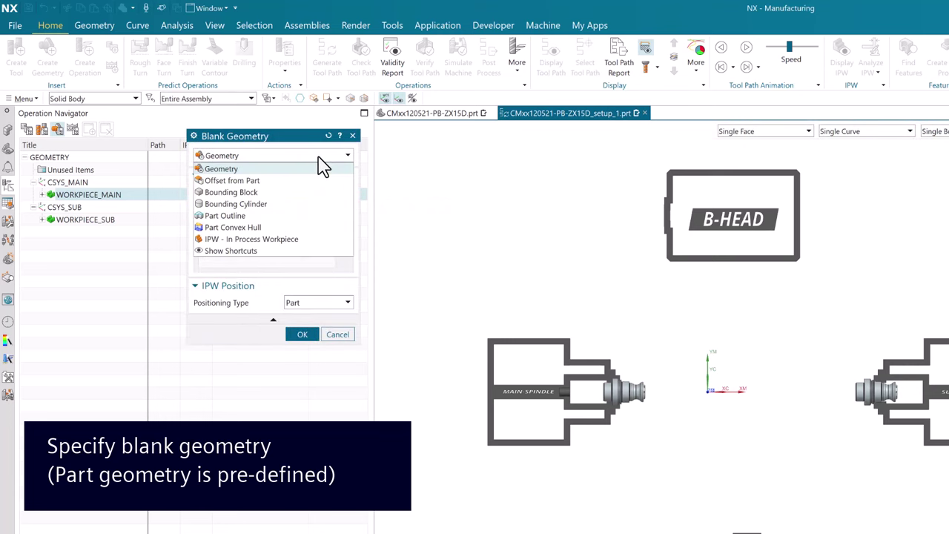
left_click(312, 203)
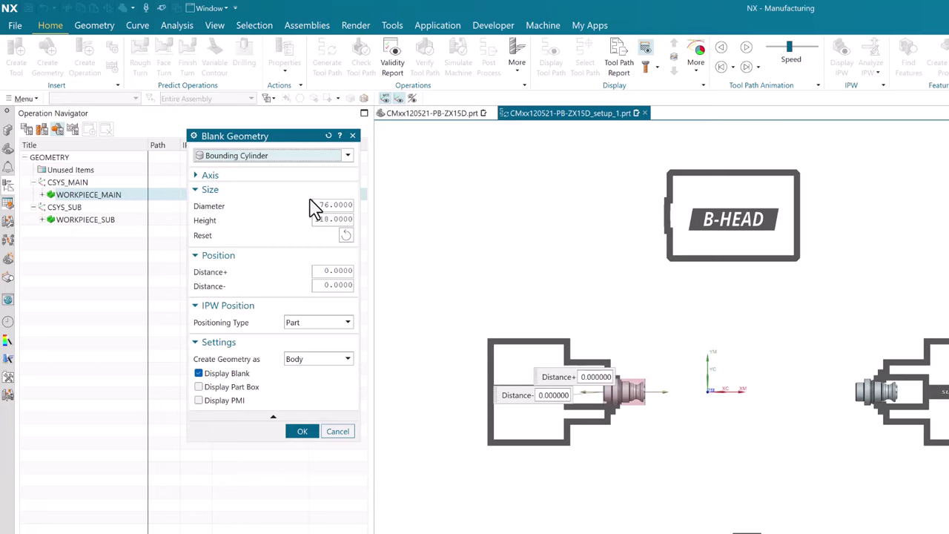
double_click(322, 218)
type("120")
double_click(323, 206)
type("80")
key("Return")
left_click(305, 431)
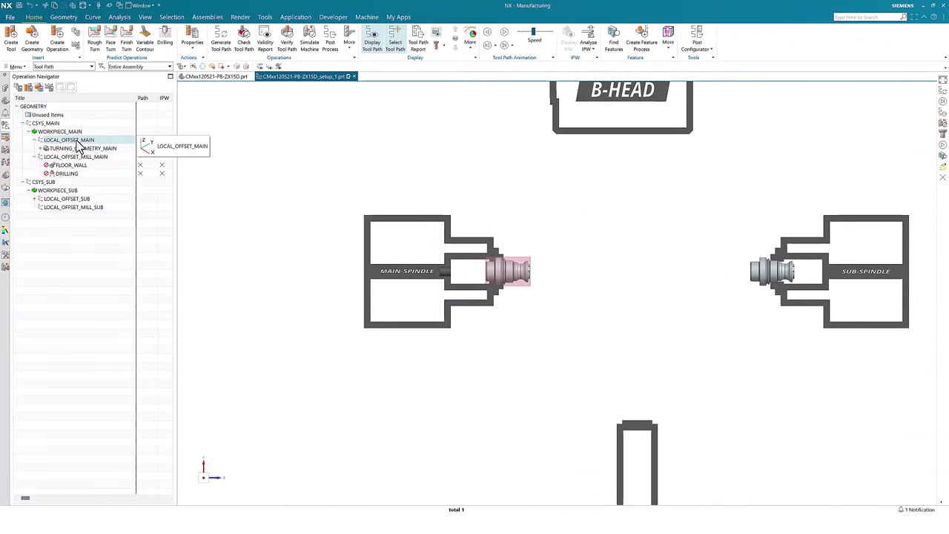
- Set LOCAL_OFFSET_MAIN's origin location to On Part Box
double_click(78, 141)
left_click(437, 166)
left_click(441, 190)
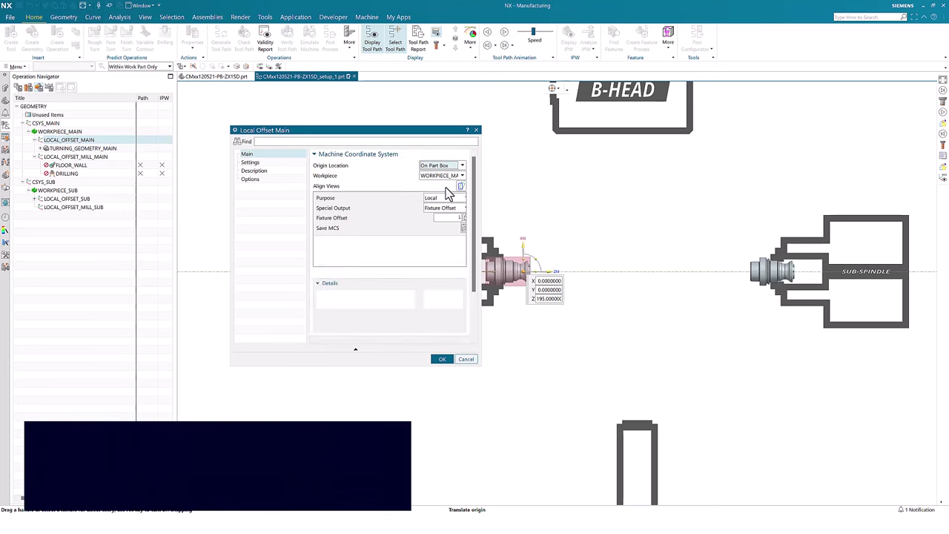
left_click(441, 359)
- Set LOCAL_OFFSET_MILL_MAIN's origin location to On Part Box
double_click(94, 157)
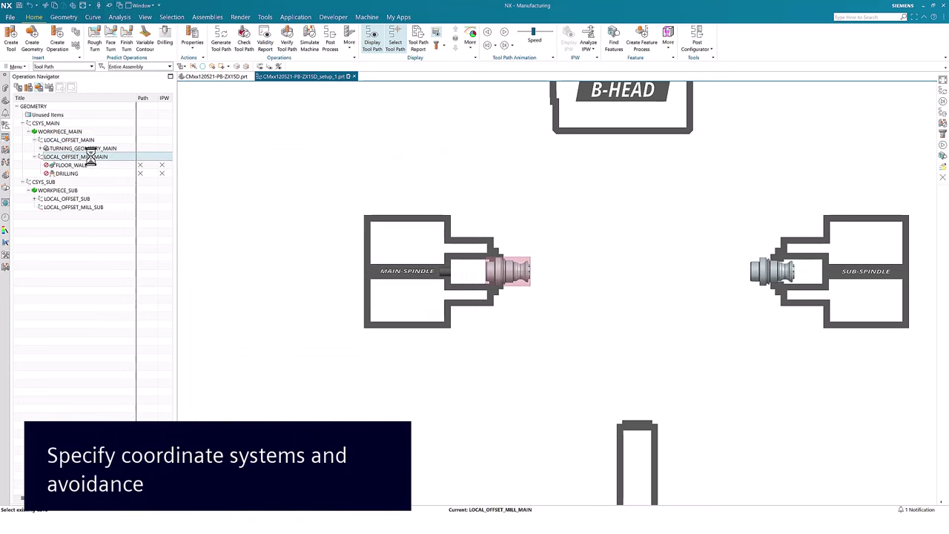
left_click(455, 166)
left_click(445, 189)
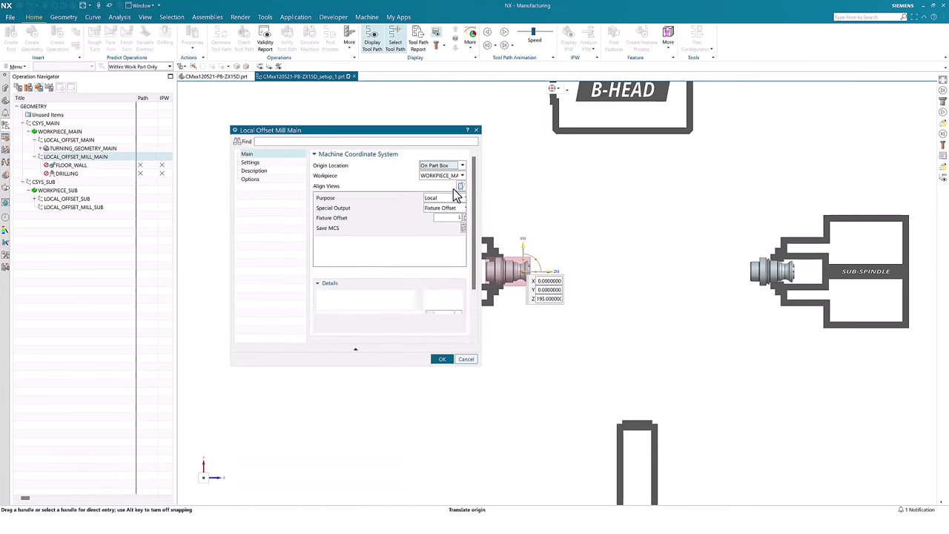
left_click(442, 359)
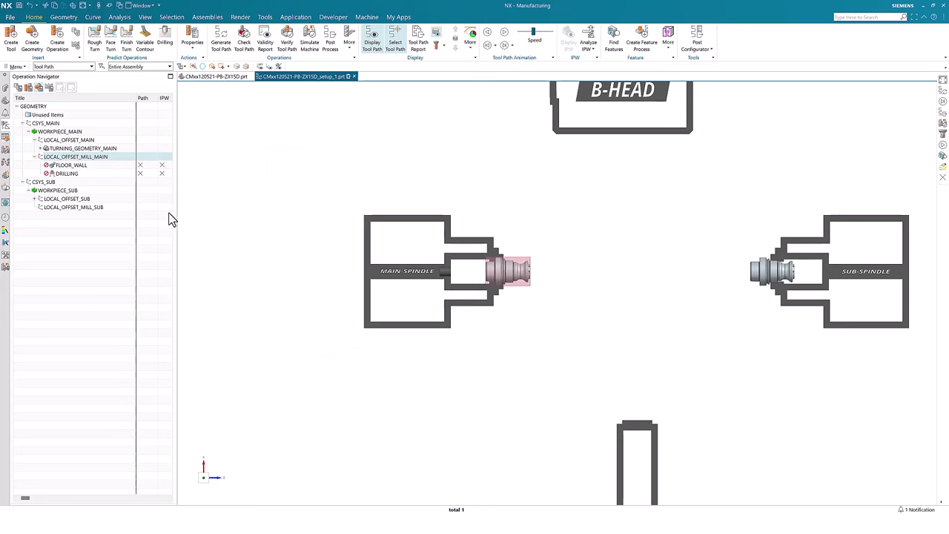
- Set AVOIDANCE_UPPER_MAIN's start point at the centre of the part's arc edge
left_click(40, 148)
left_click(48, 159)
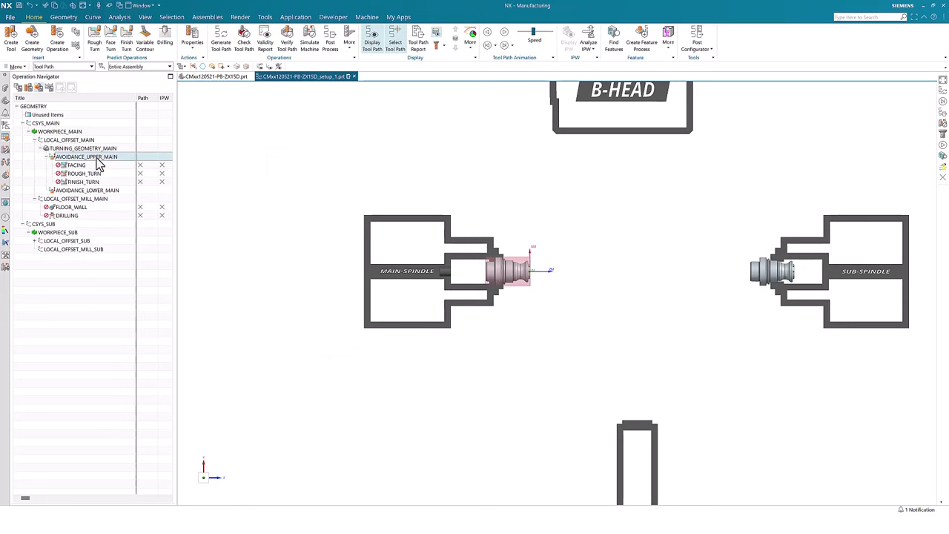
left_click(92, 159)
double_click(92, 158)
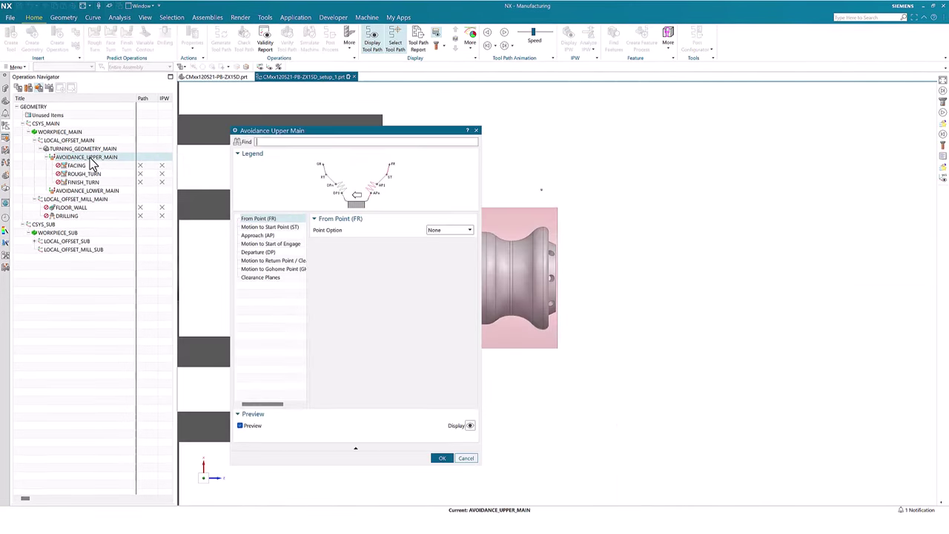
left_click(270, 227)
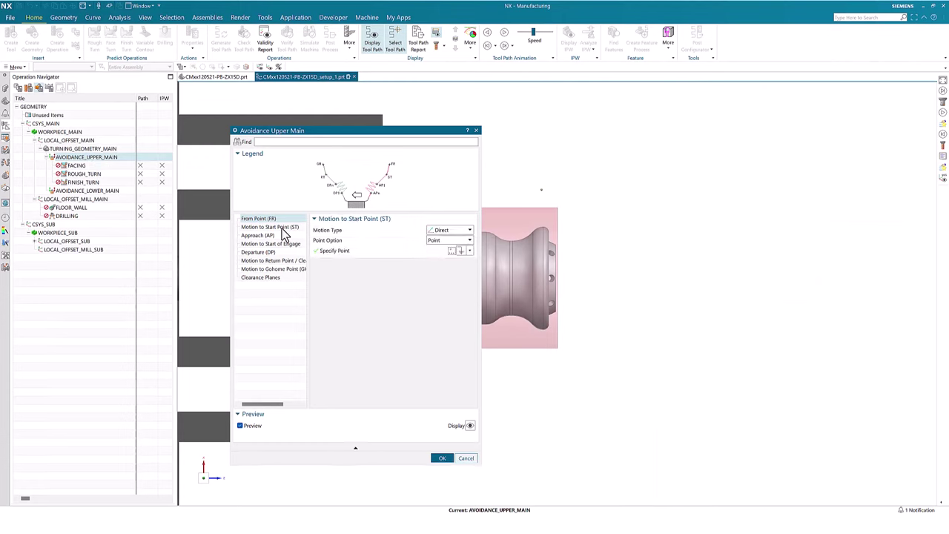
left_click(469, 252)
left_click(462, 322)
left_click(557, 274)
left_click(451, 250)
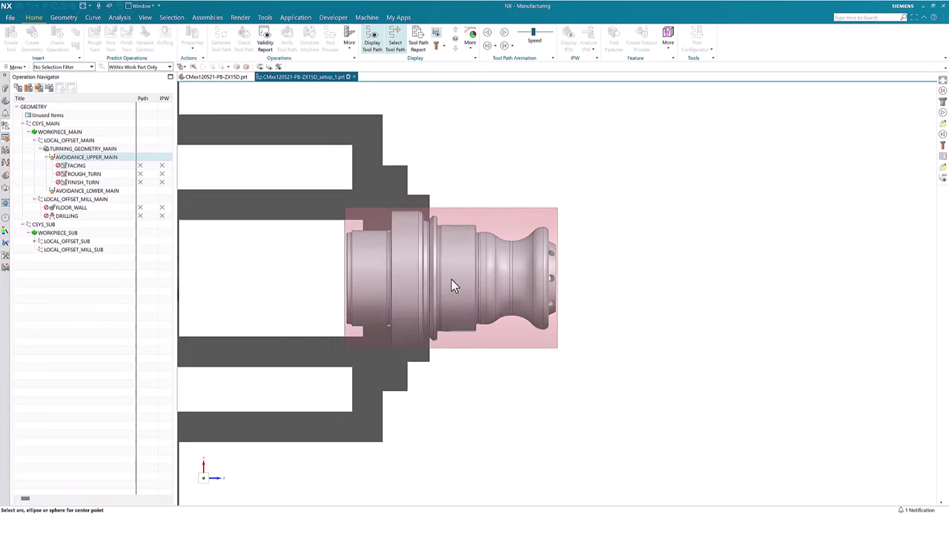
- Offset the start point rectangularly by Delta X 50 and make the return point same as start
left_click(319, 248)
left_click(311, 265)
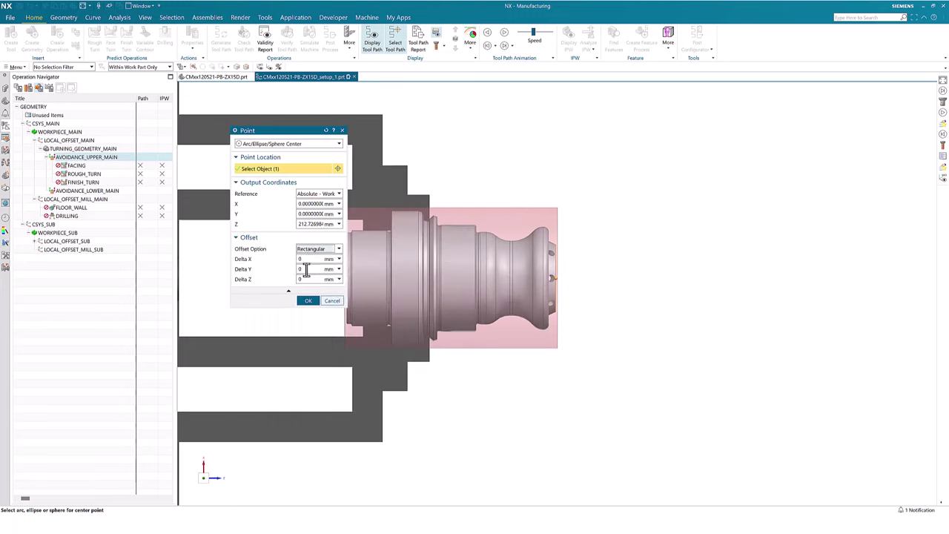
left_click(311, 259)
left_click(309, 301)
left_click(268, 260)
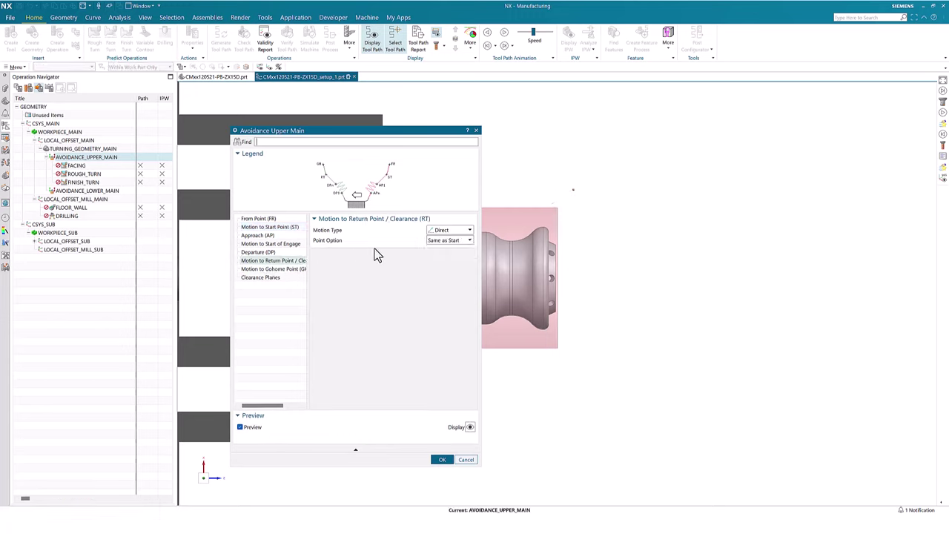
left_click(440, 459)
- Set AVOIDANCE_LOWER_MAIN's start point to the part's arc centre with a Rectangular offset
double_click(107, 192)
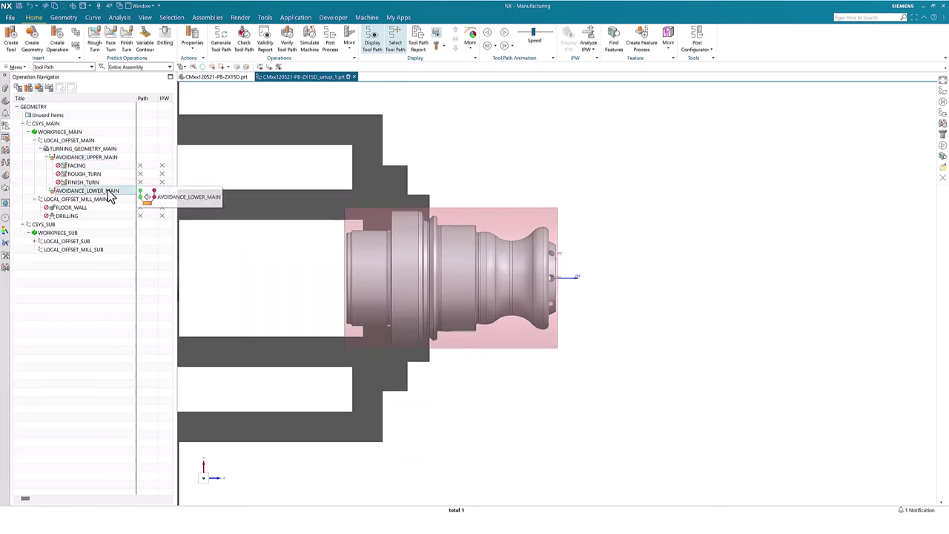
left_click(269, 227)
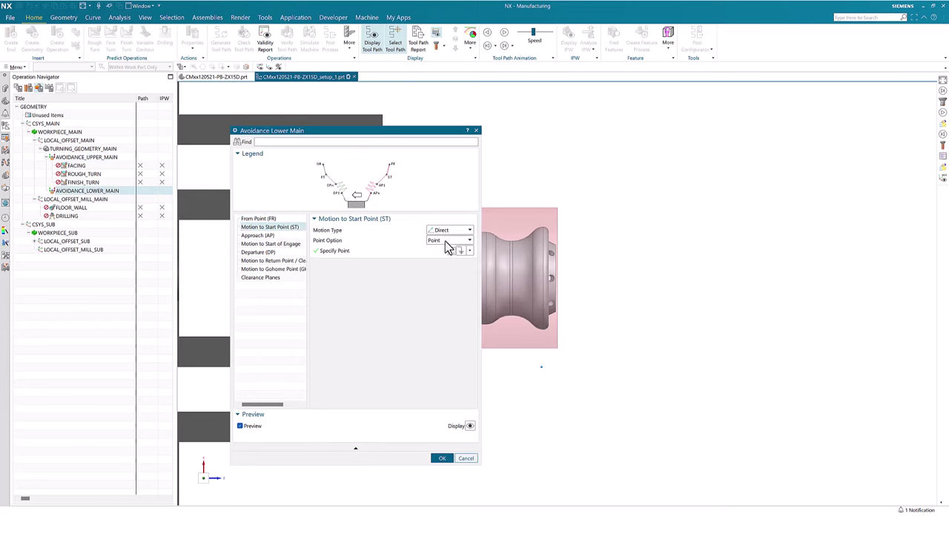
left_click(470, 251)
left_click(461, 319)
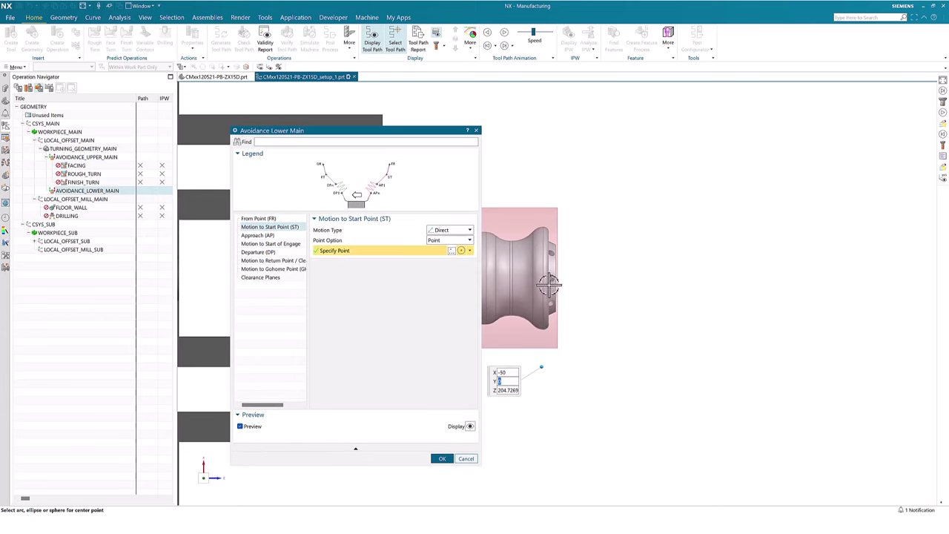
left_click(454, 254)
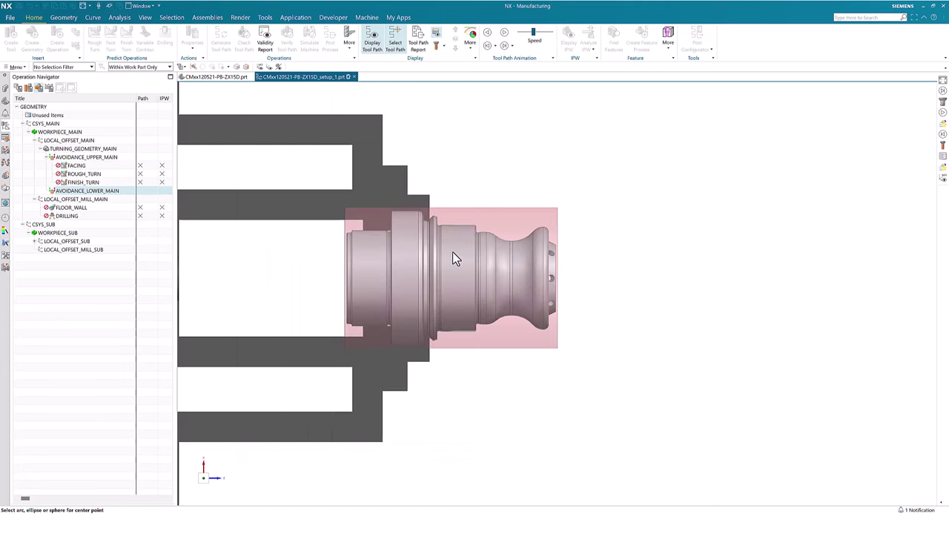
left_click(319, 249)
left_click(322, 264)
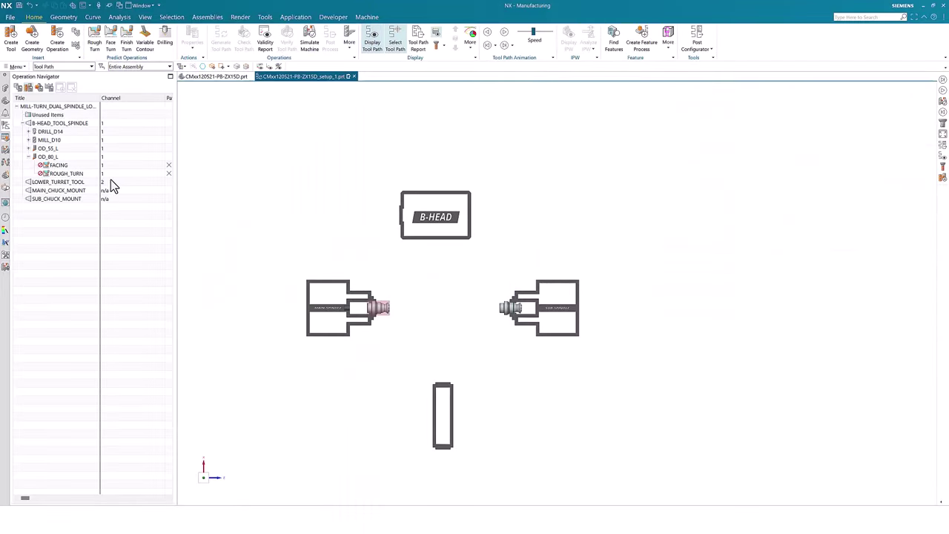
- Set the Tool Holder Angle of FACING under tool OD_80_L to 90
left_click(58, 157)
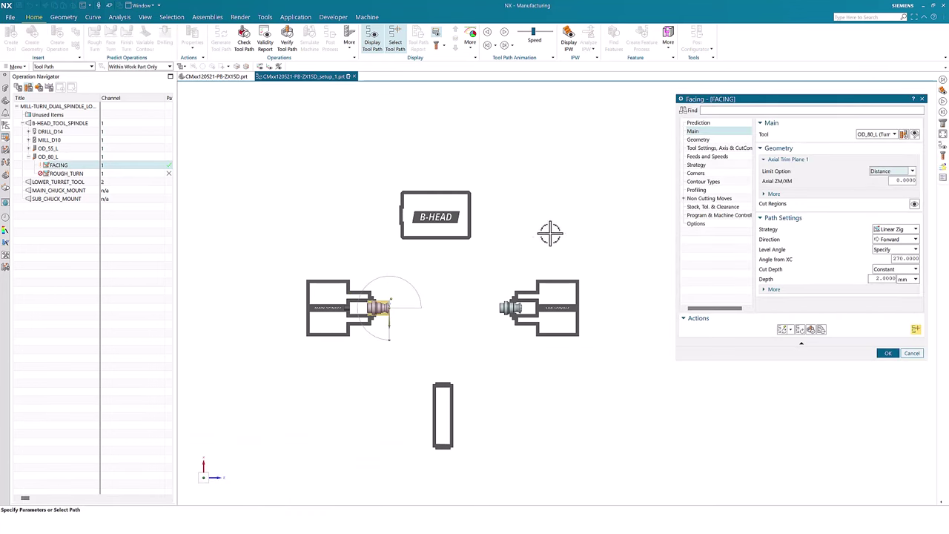
scroll(382, 303, "up", 6)
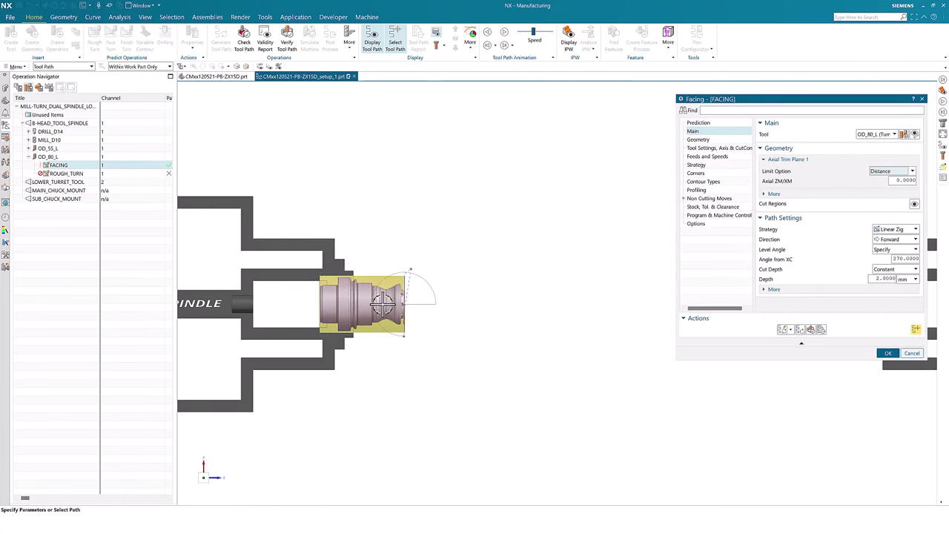
left_click(745, 148)
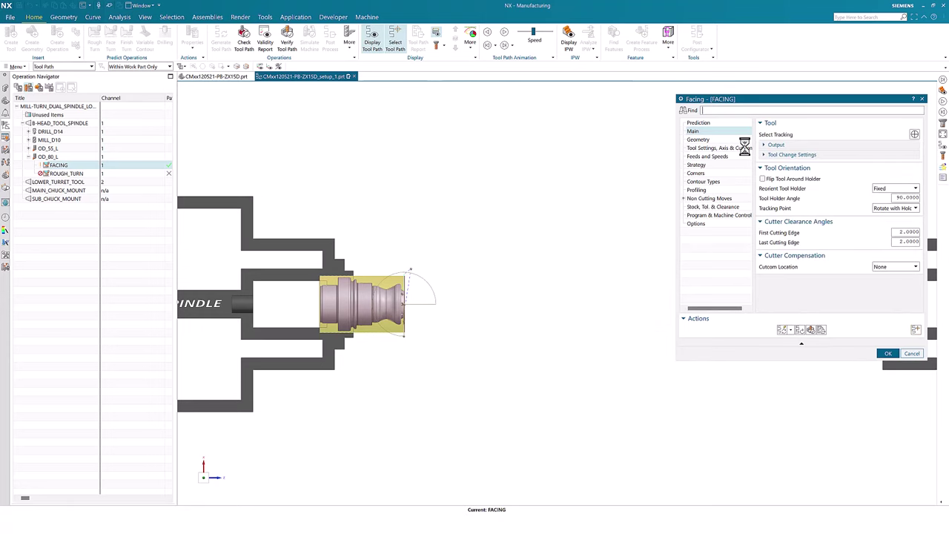
left_click(899, 198)
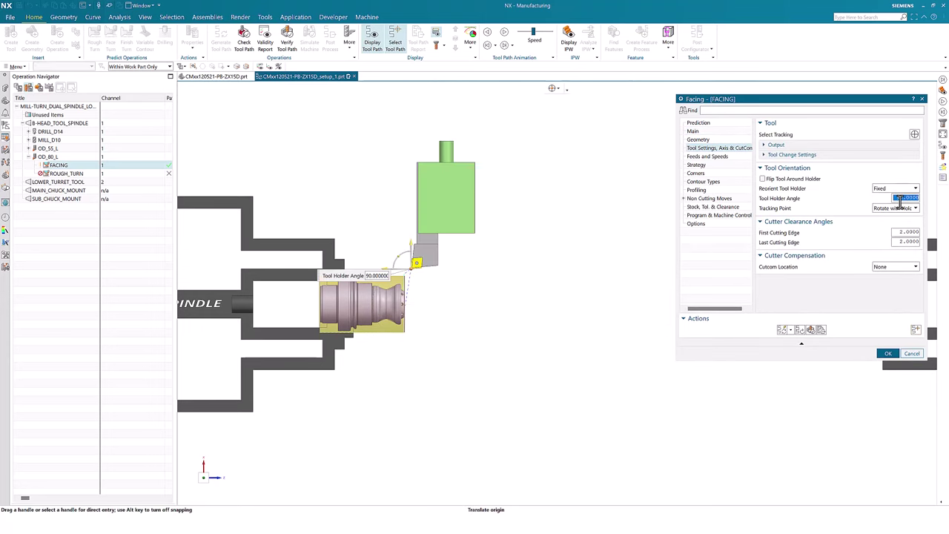
middle_click(780, 337)
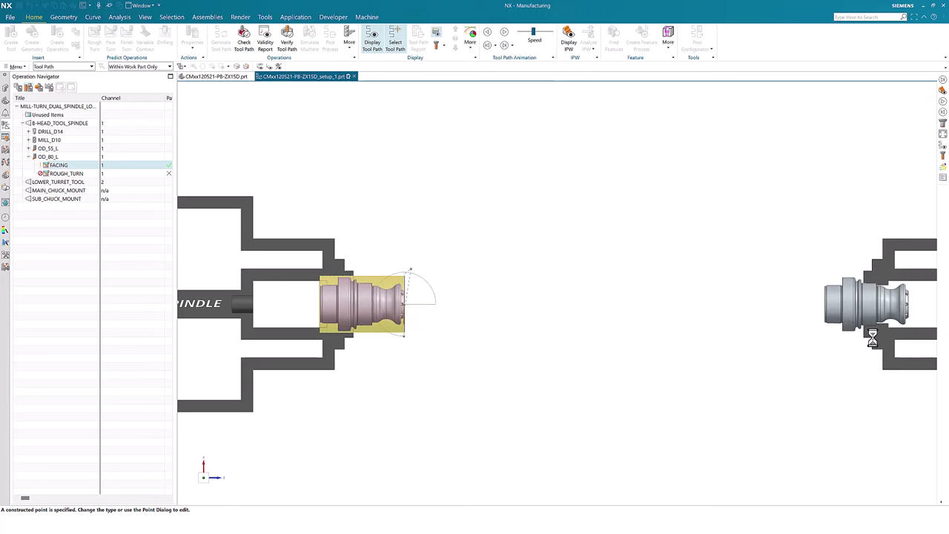
- Display the in-process workpiece and replay the FACING tool path animation against it
left_click(569, 39)
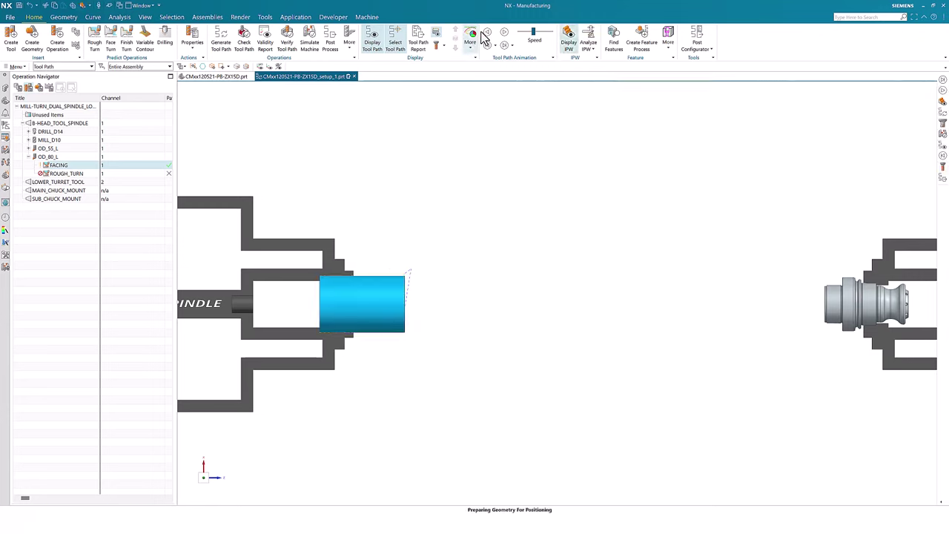
left_click(505, 34)
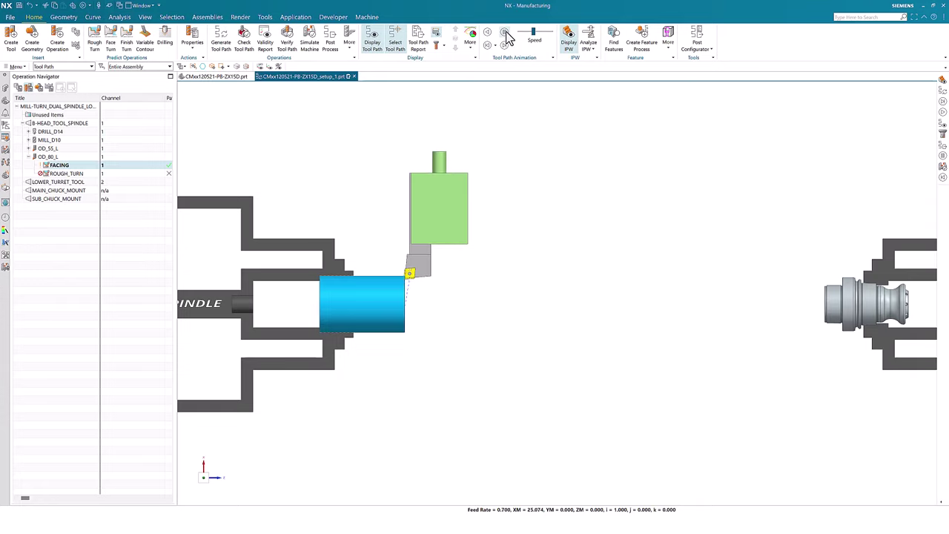